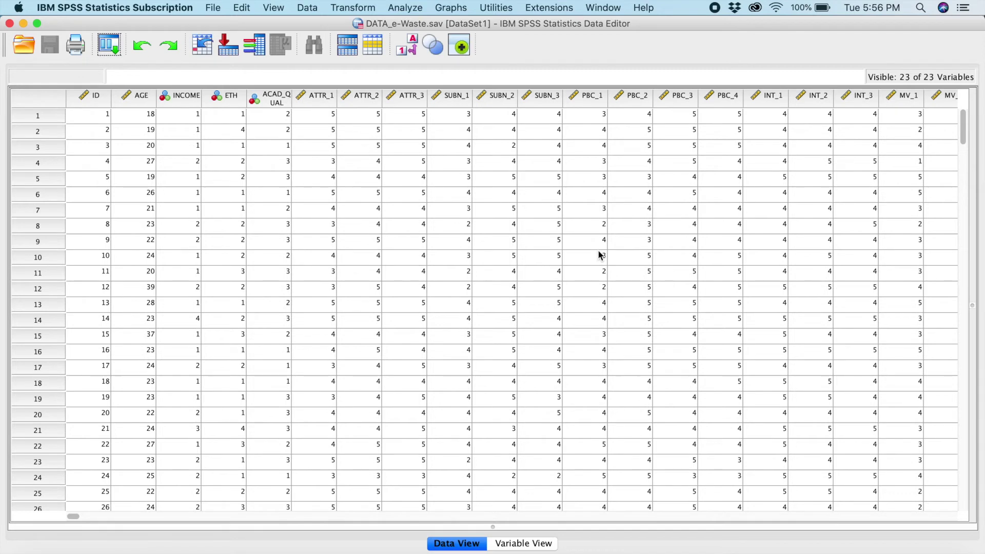
Set up Recode into Different Variables for ETH, with output named ETHD1 and labelled 'Malay'.
left_click(356, 8)
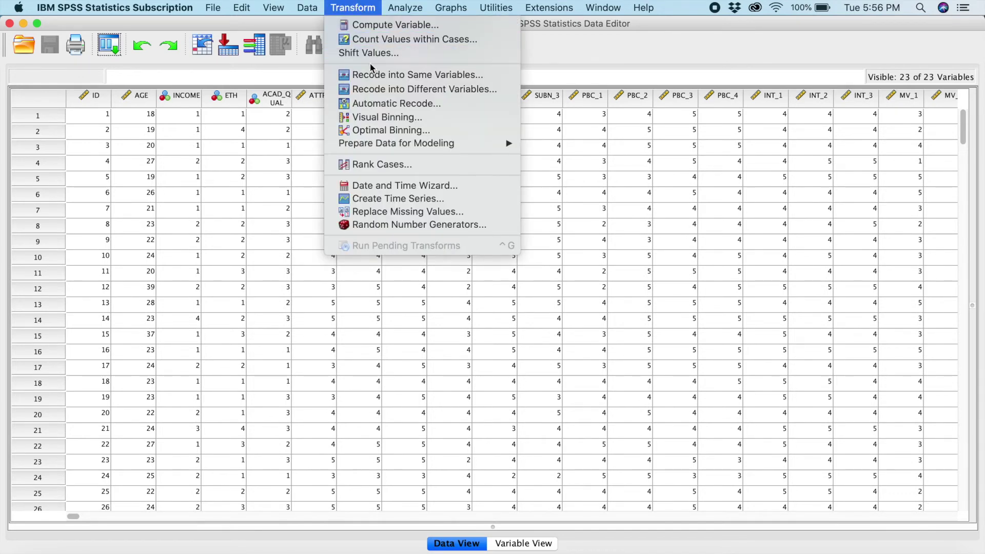
left_click(374, 89)
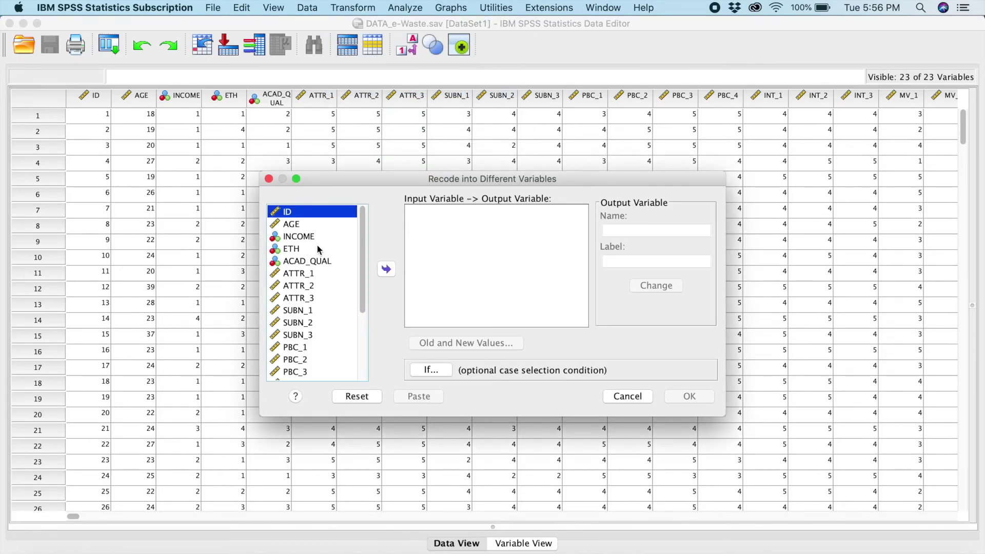
left_click(293, 249)
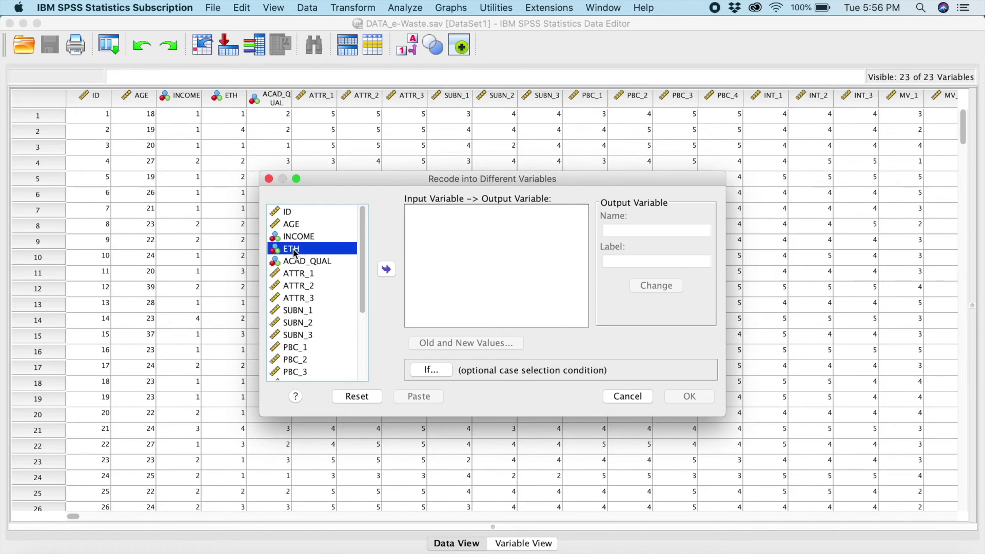
left_click(386, 269)
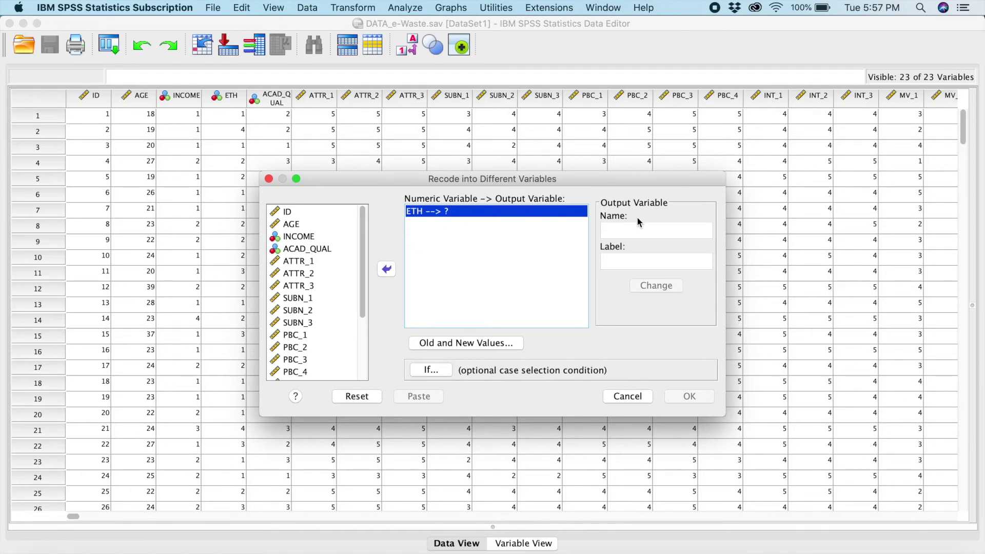
left_click(623, 230)
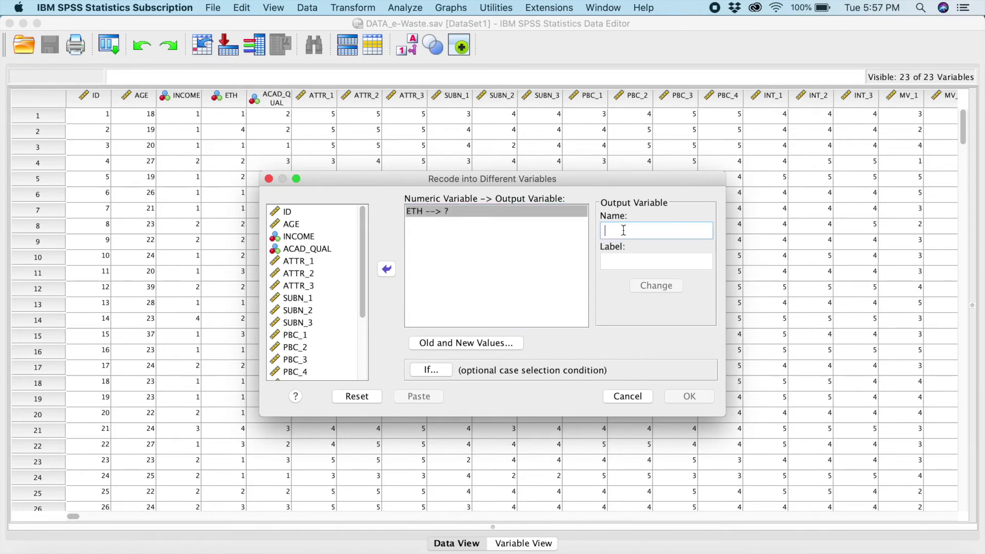
type("ETHD1")
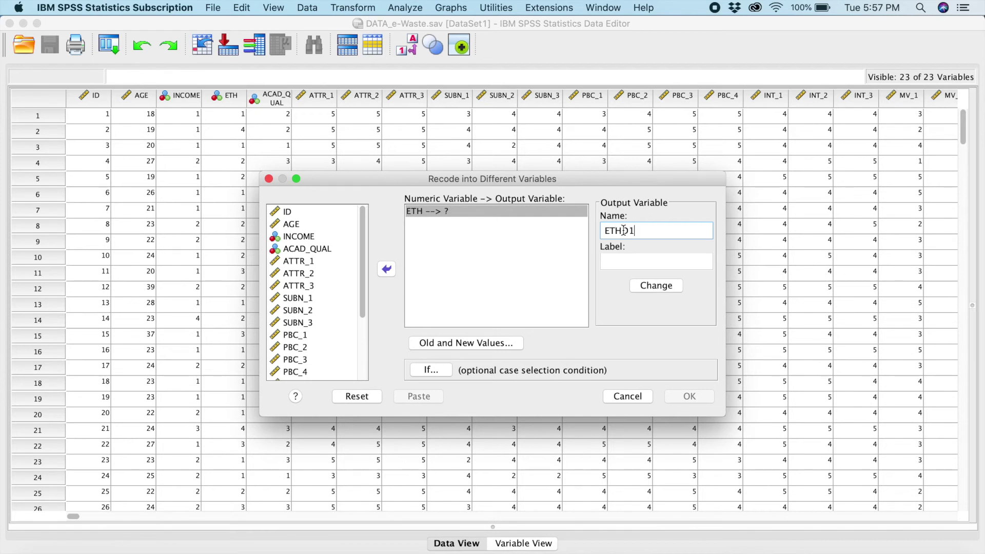
left_click(615, 262)
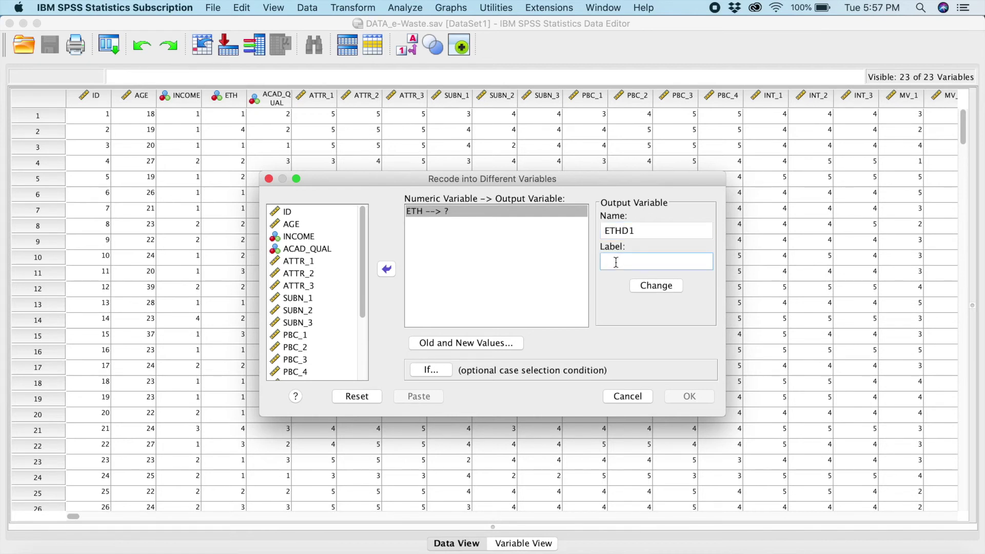
type("Malay")
Define recode rules mapping ETH value 1 to 1 and all other values to 0.
left_click(470, 343)
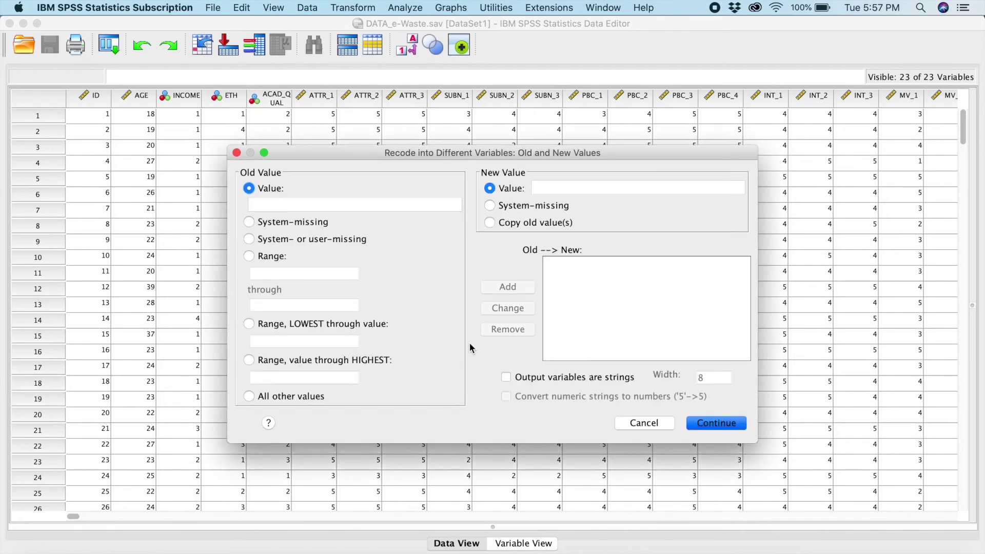
left_click(375, 205)
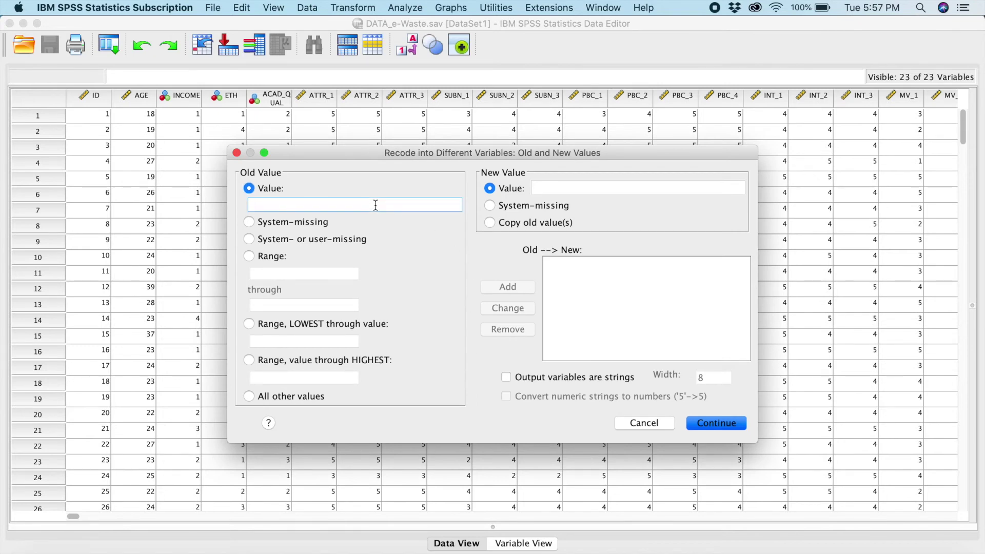
type("1")
left_click(549, 186)
type("1")
left_click(503, 291)
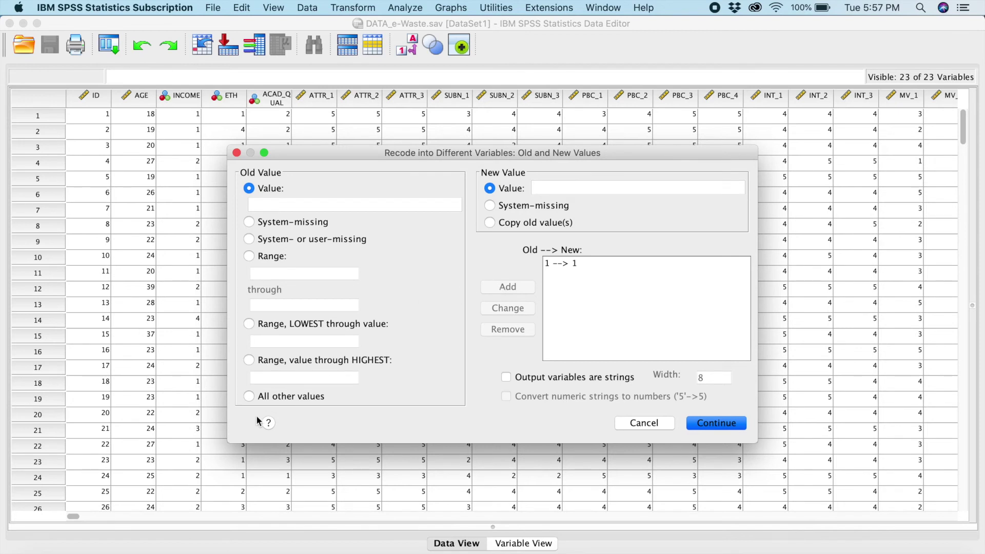
left_click(249, 397)
left_click(545, 189)
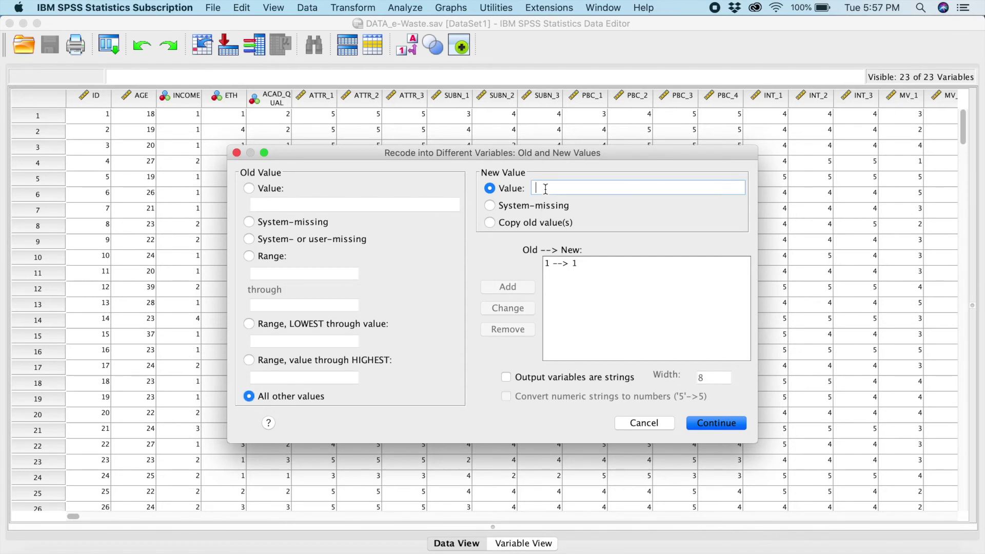
type("0")
left_click(506, 290)
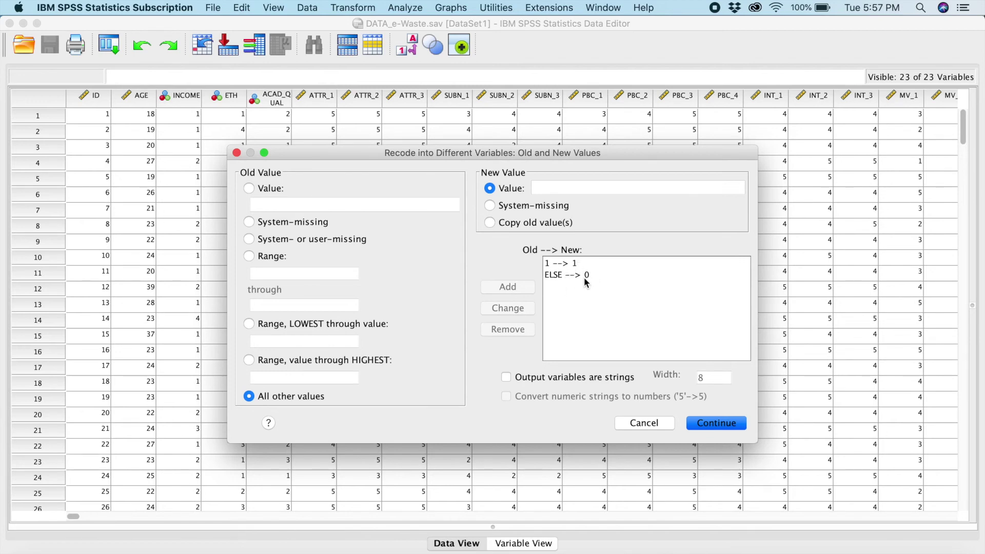
Apply ETHD1 as the output for ETH and run the recode.
left_click(716, 424)
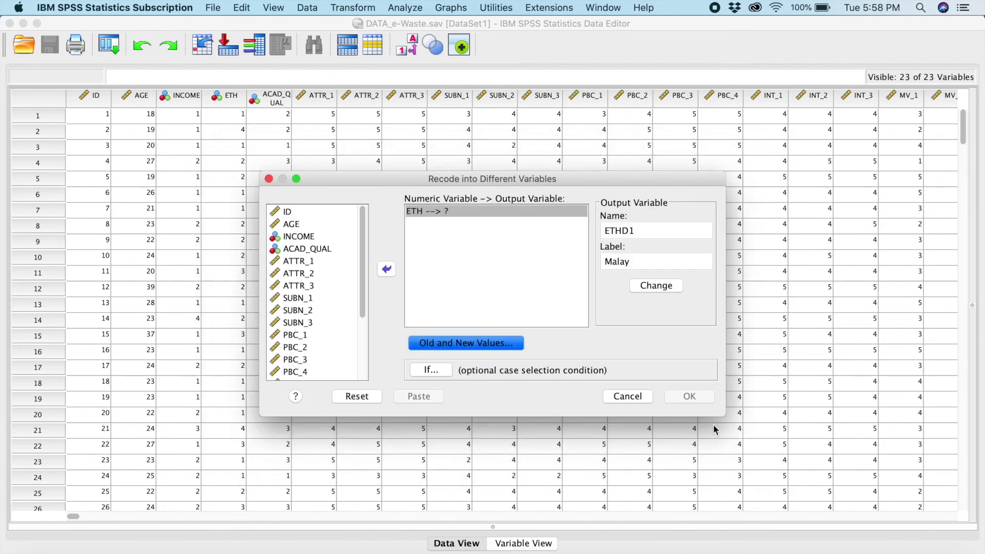
left_click(667, 289)
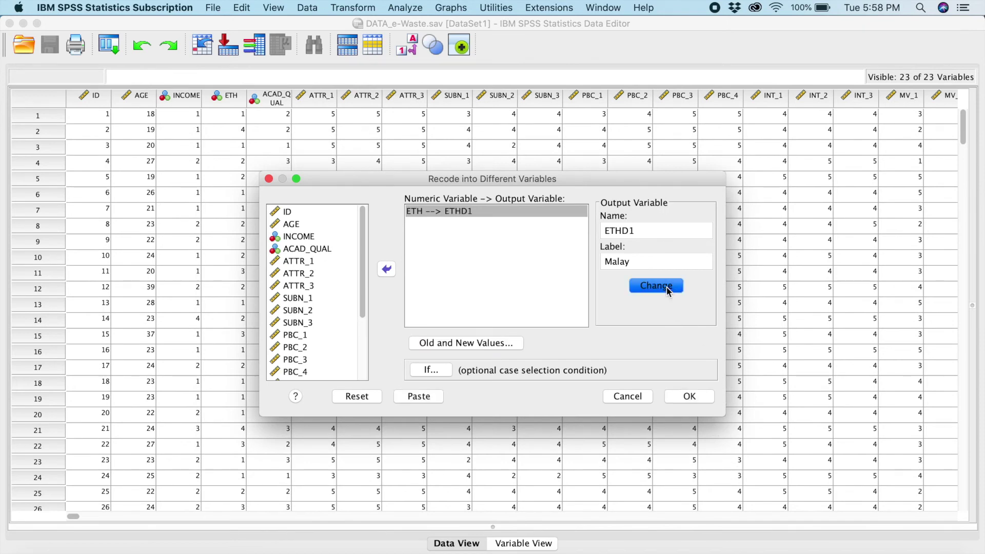
left_click(688, 395)
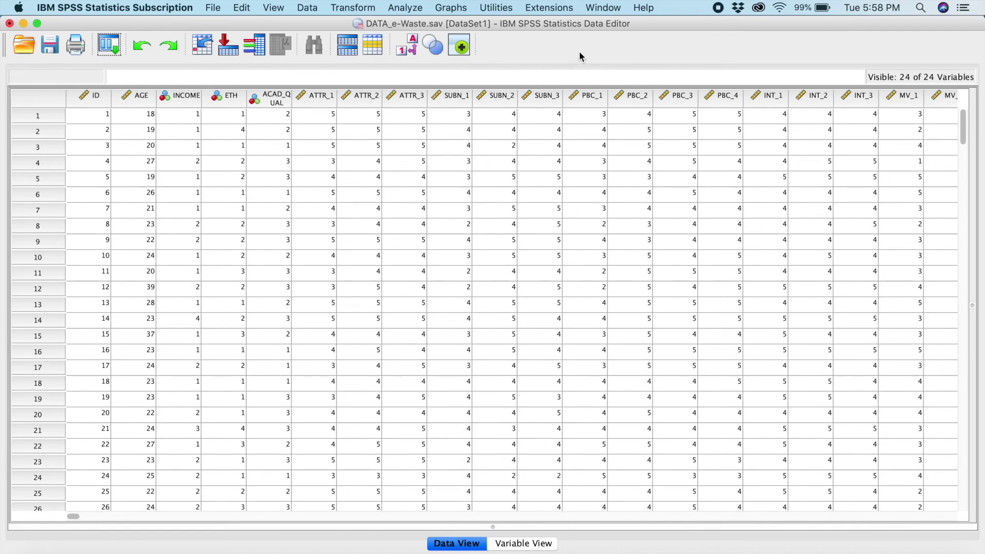
Set up a second ETH recode with output named ETHD2 and labelled 'Chinese'.
left_click(365, 8)
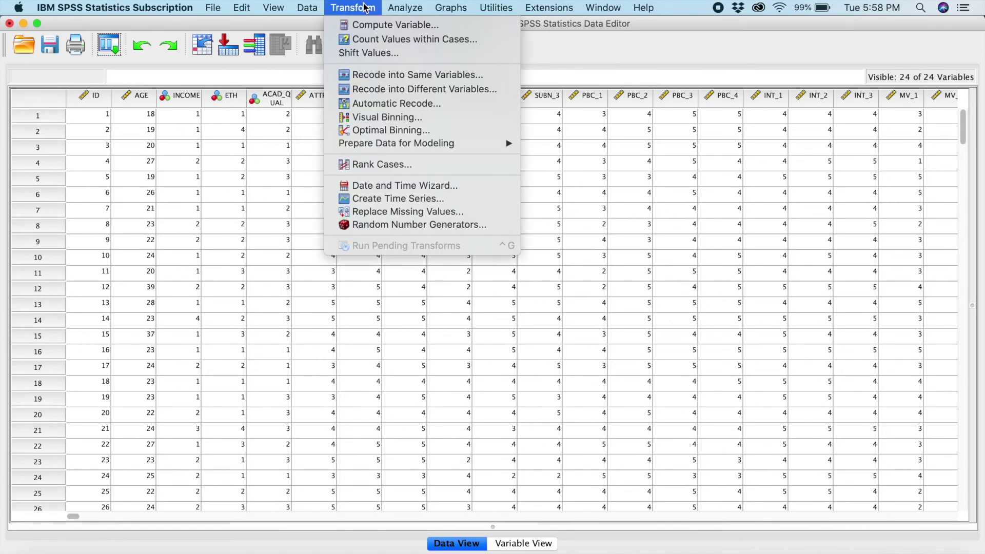
left_click(393, 90)
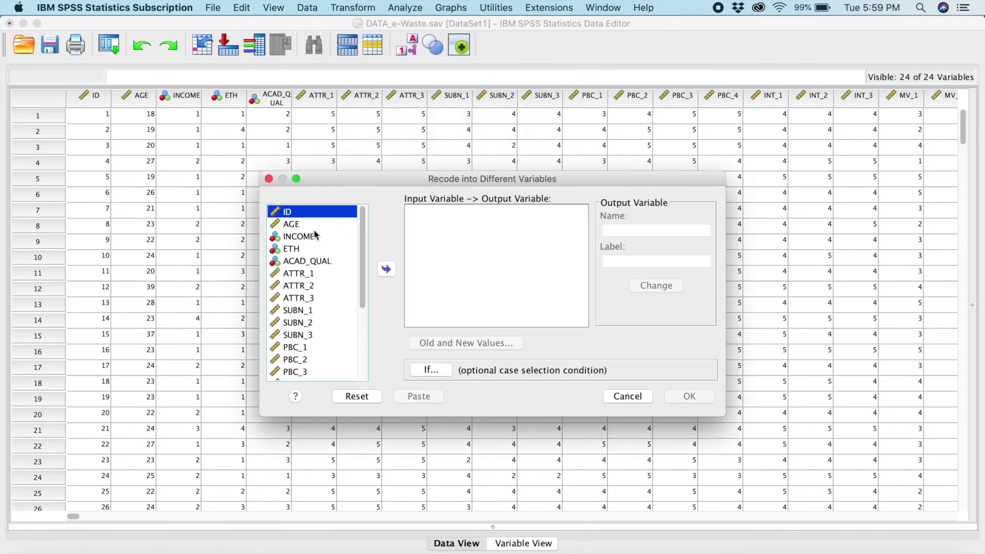
left_click(290, 250)
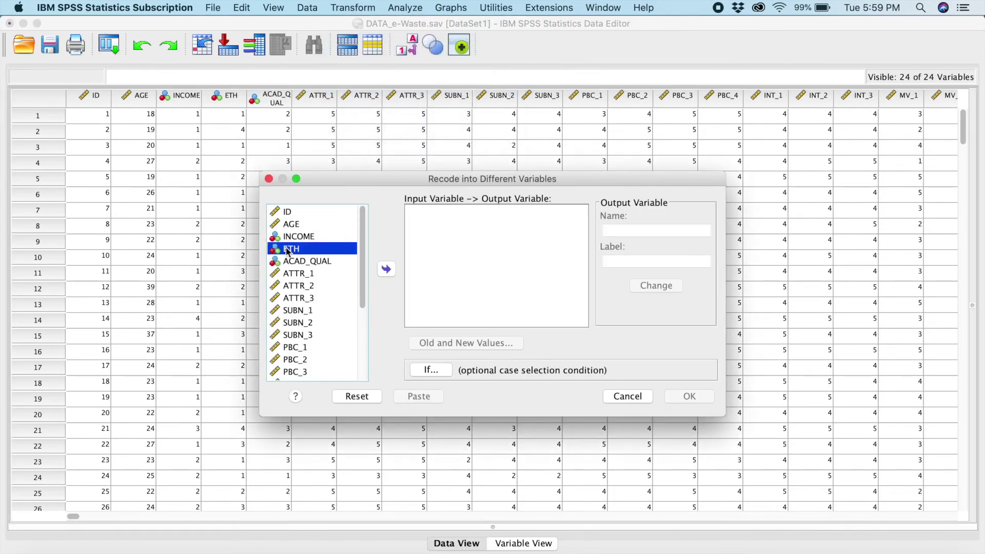
left_click(388, 269)
left_click(633, 232)
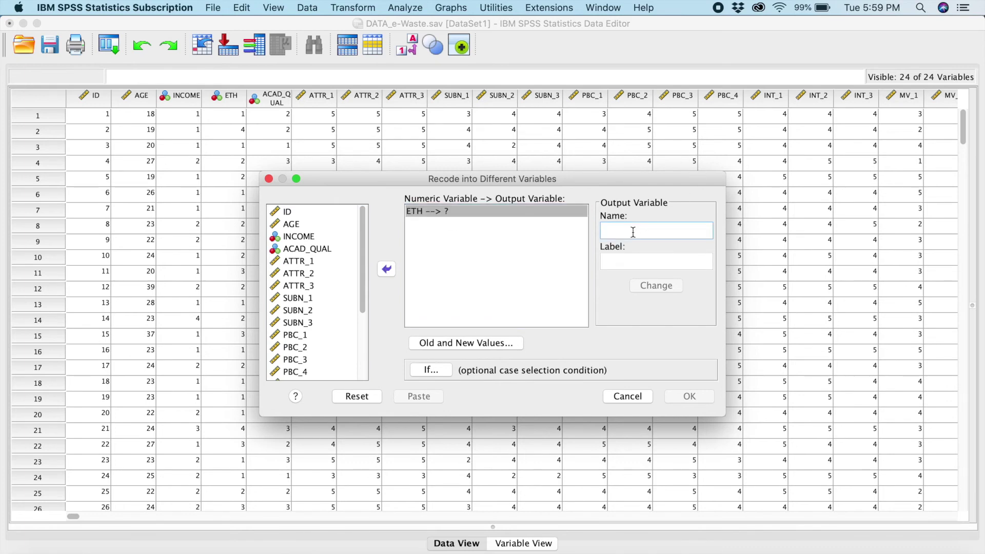
type("ETHD2")
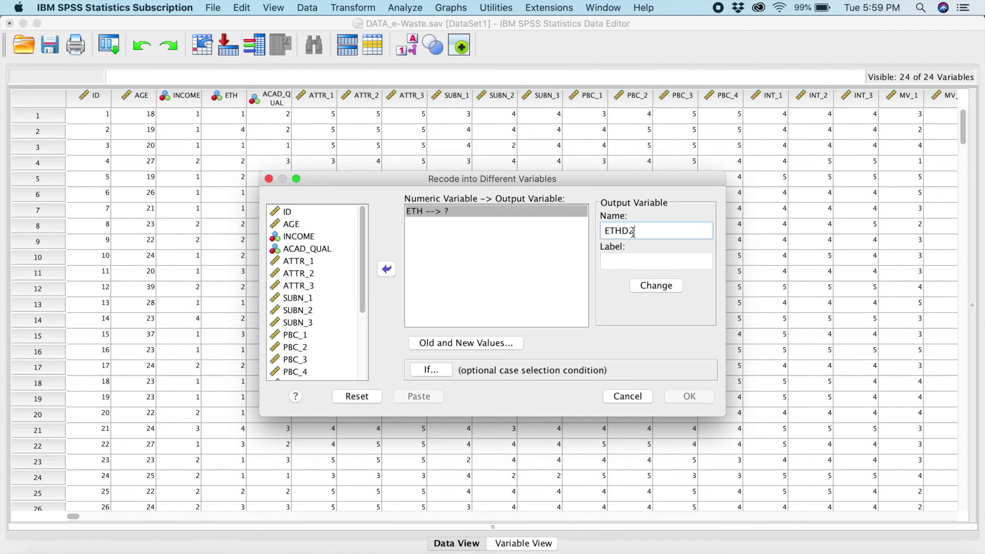
left_click(619, 264)
type("Chinese")
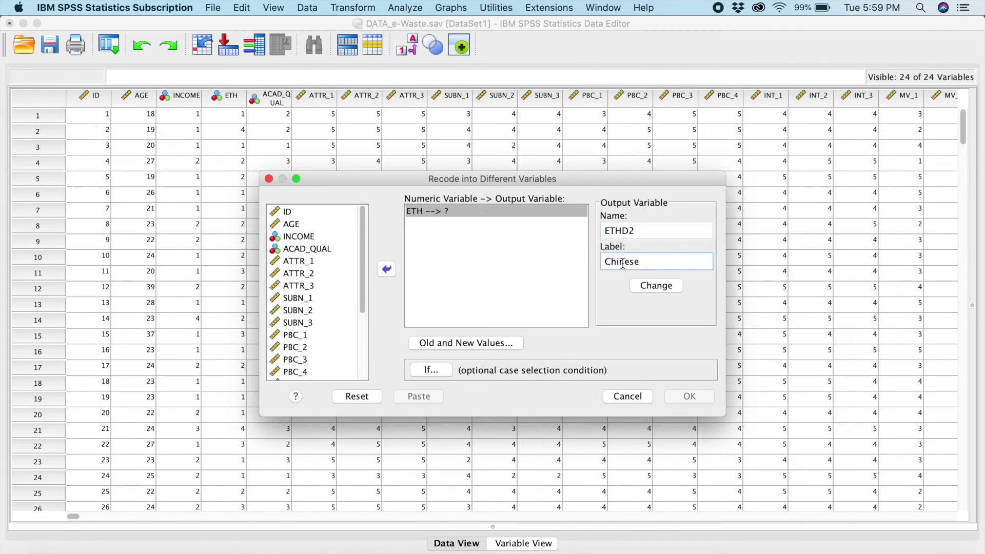
left_click(455, 348)
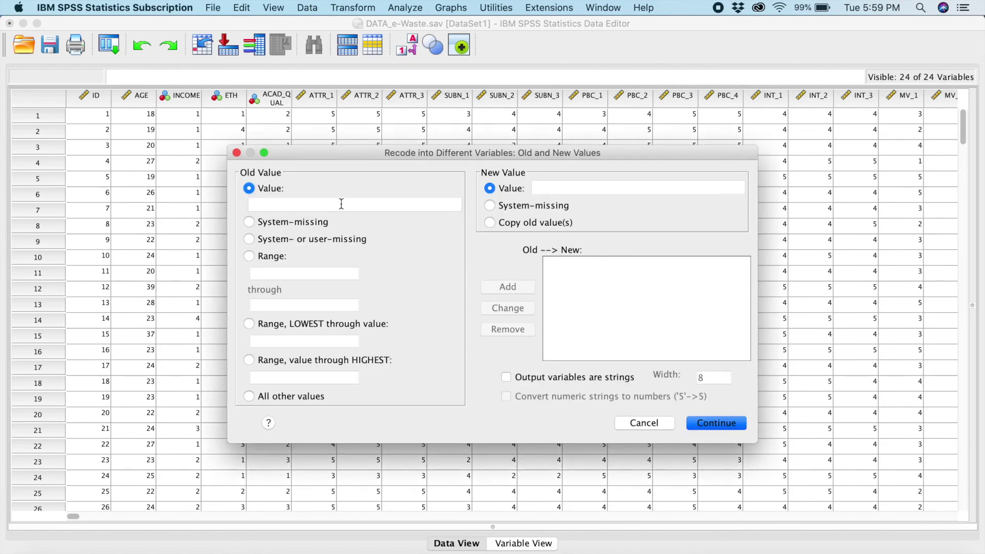
Define recode rules mapping ETH value 2 to 1 and all other values to 0.
type("2")
left_click(552, 189)
type("1")
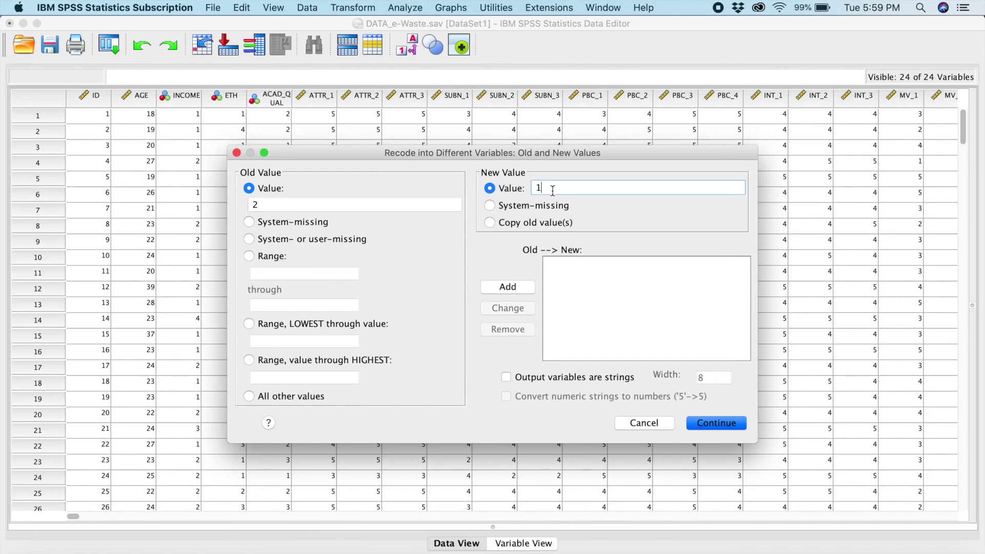
left_click(507, 289)
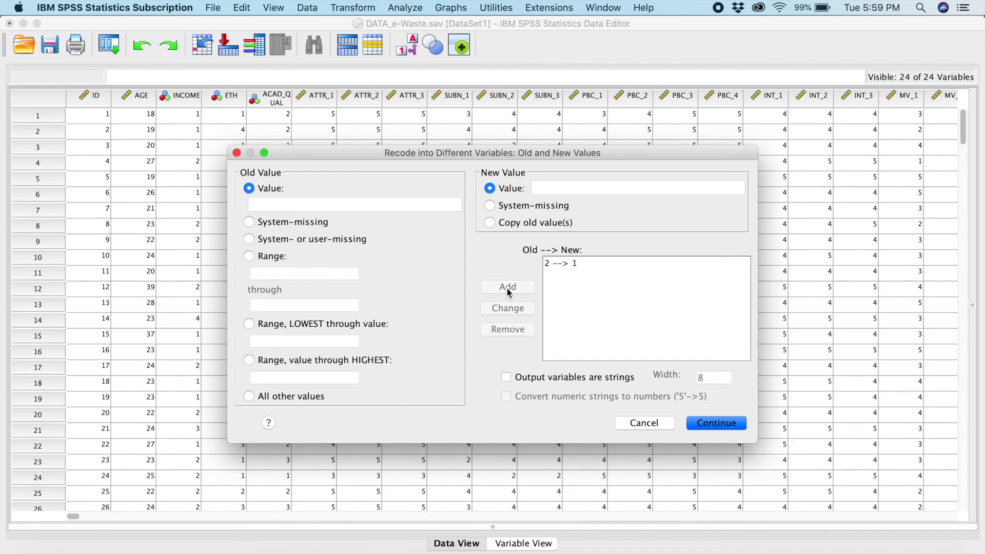
left_click(249, 397)
left_click(545, 187)
type("0")
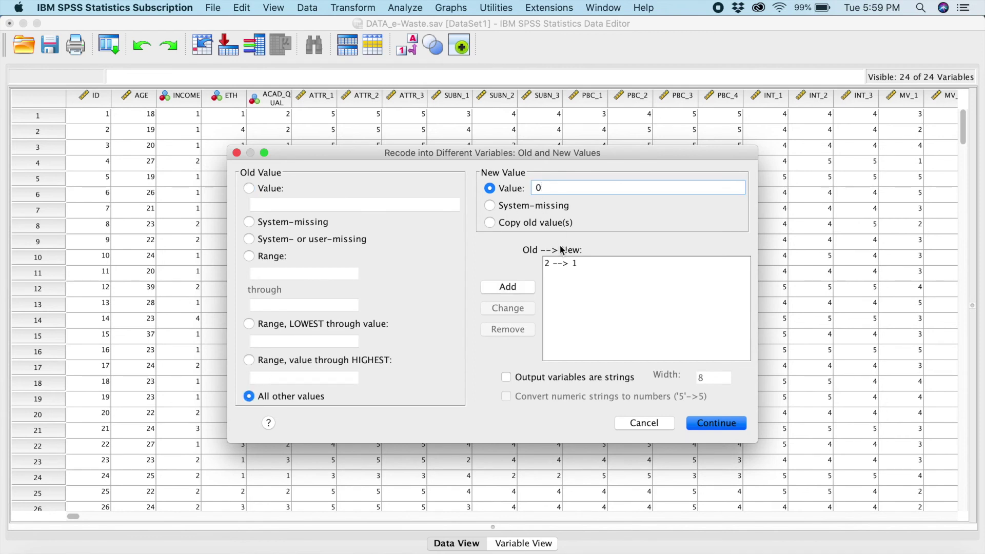
left_click(502, 288)
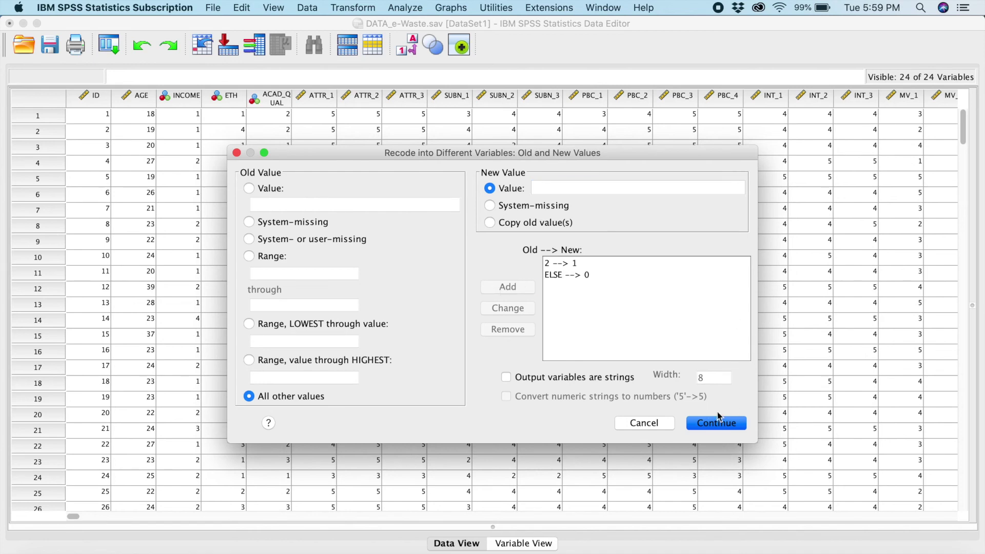
Apply ETHD2 as the output for ETH and run the recode.
left_click(707, 424)
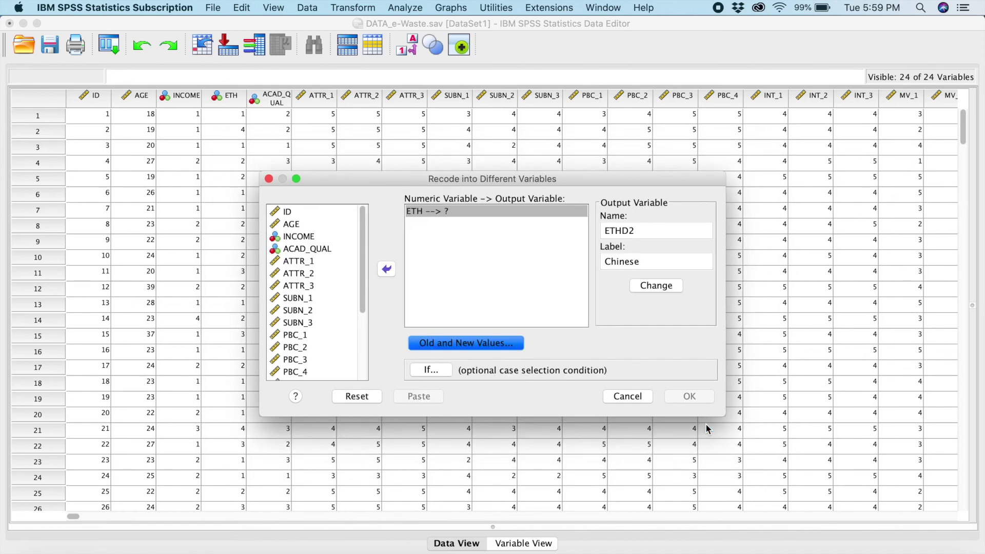
left_click(670, 286)
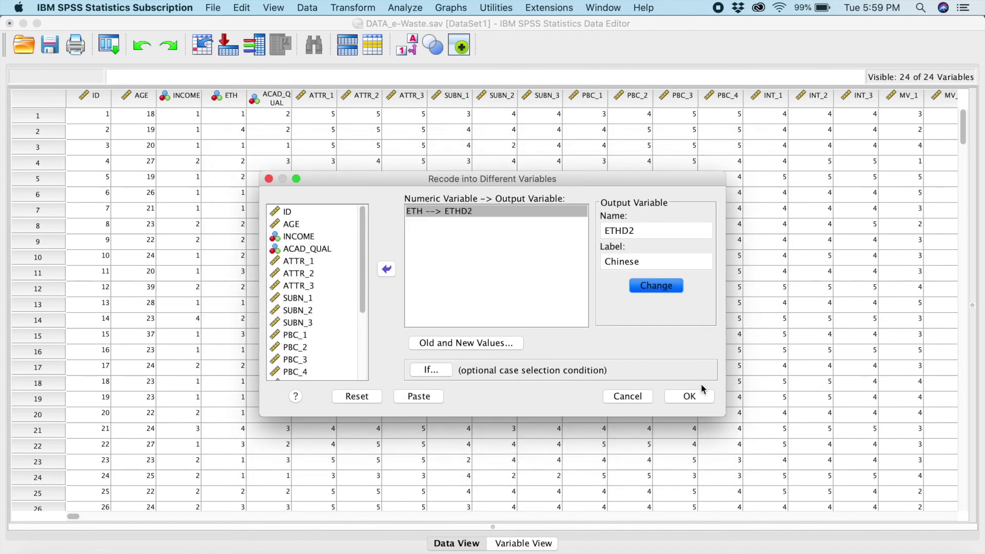
left_click(689, 396)
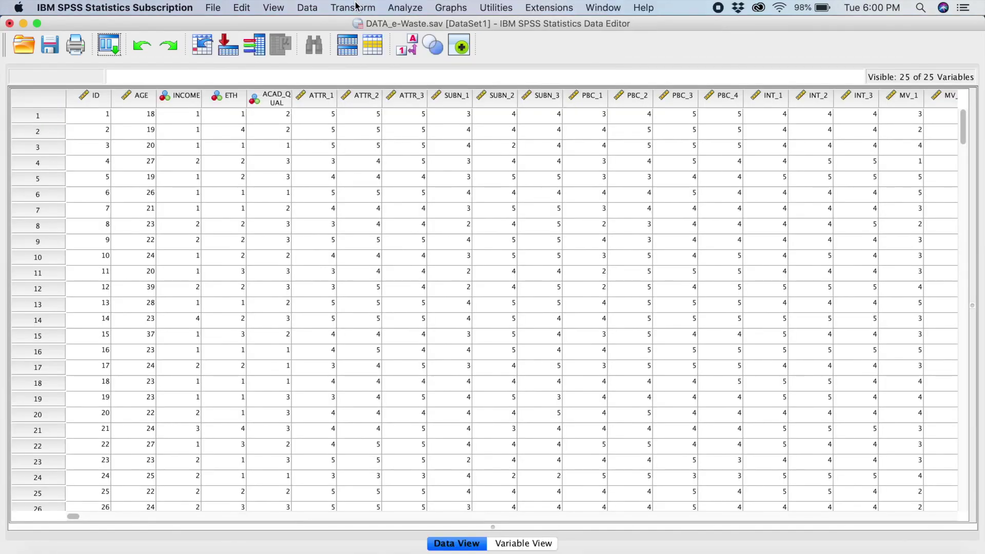
Set up a third ETH recode with output named ETHD3 and labelled 'Indian'.
left_click(356, 8)
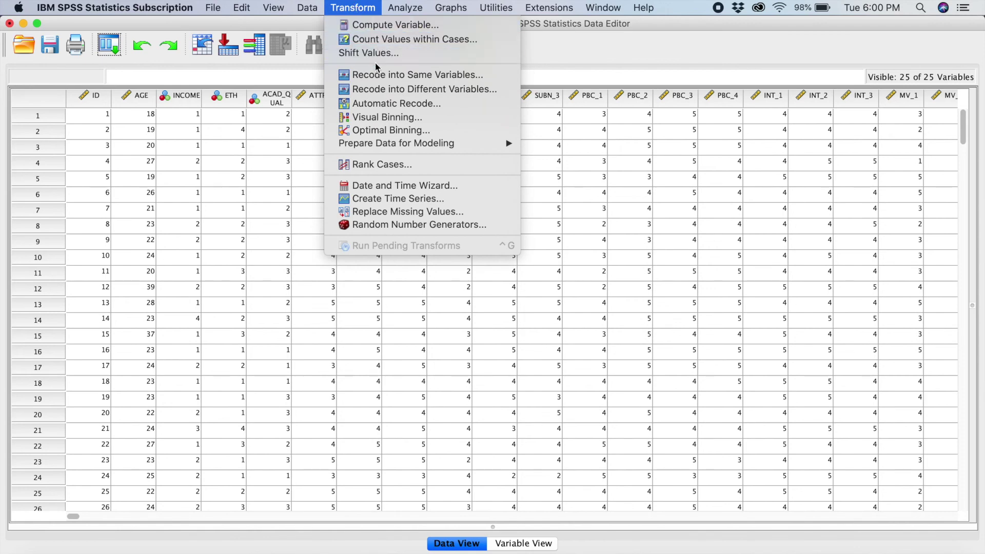
left_click(379, 89)
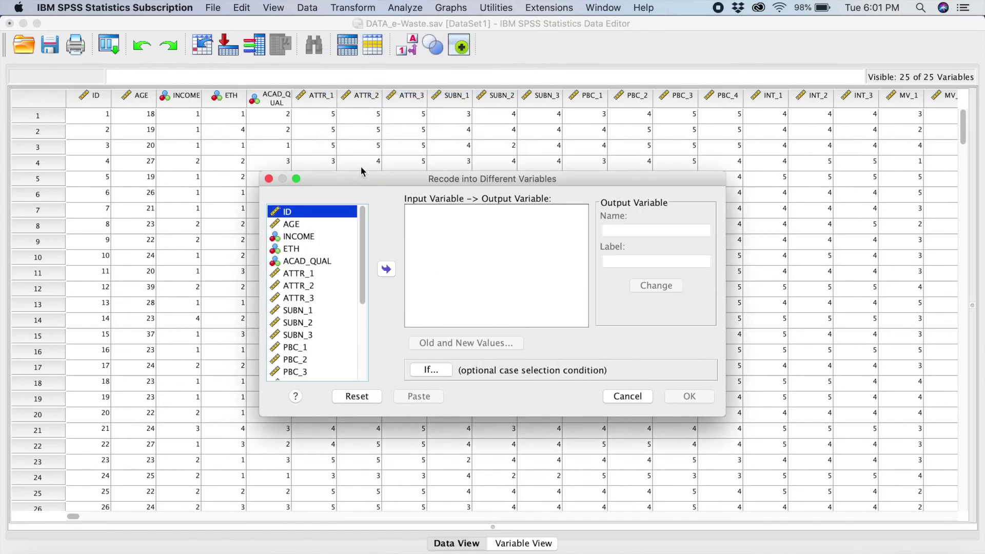
left_click(290, 251)
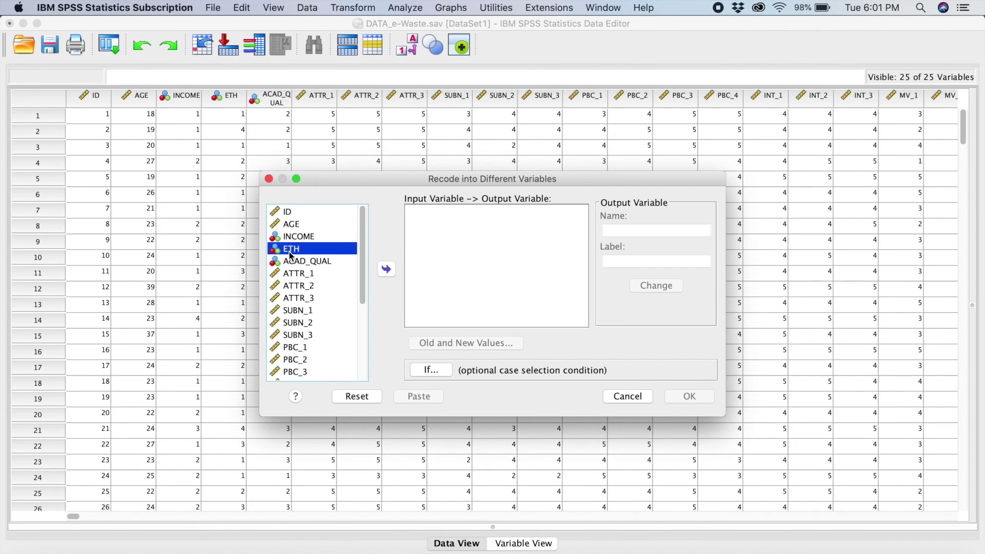
left_click(386, 268)
left_click(617, 231)
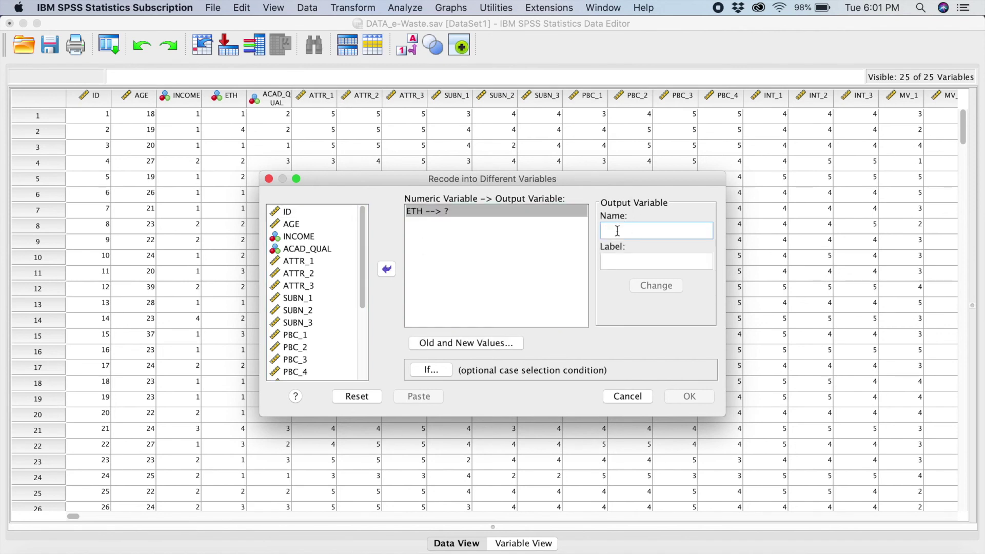
type("ETHD3")
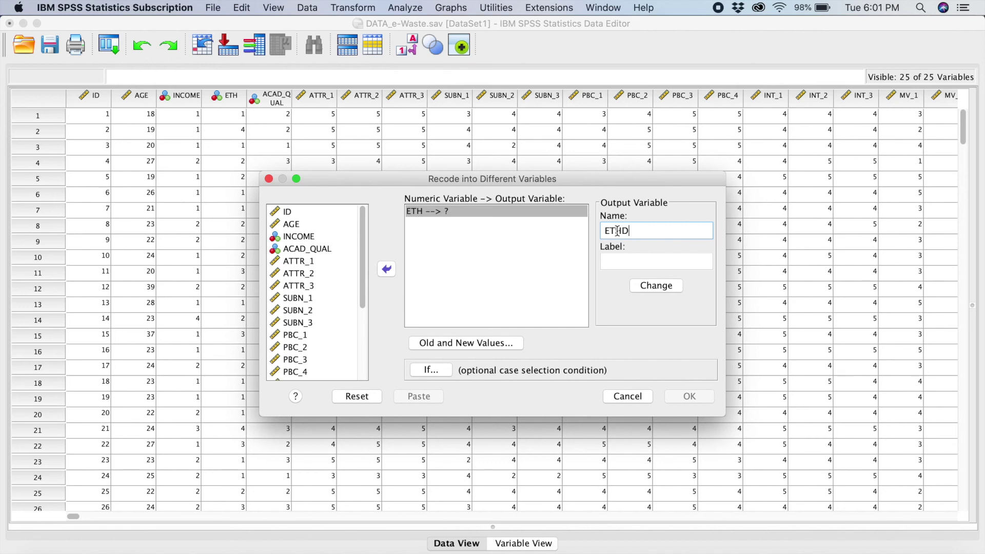
left_click(618, 263)
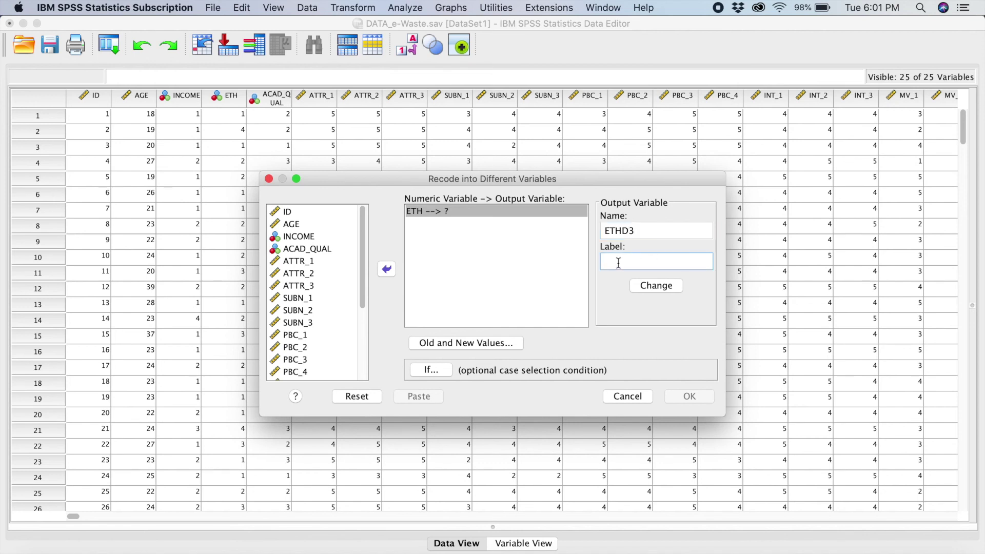
type("Indian")
Add Old and New Values rules mapping ETH value 3 to 1 and all others to 0.
left_click(468, 343)
left_click(288, 206)
type("3")
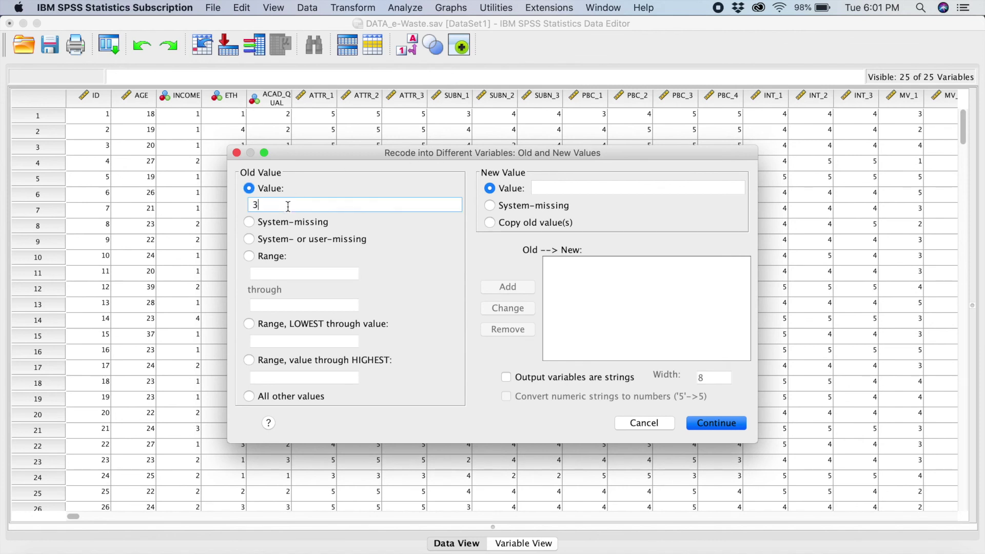
left_click(538, 186)
type("1")
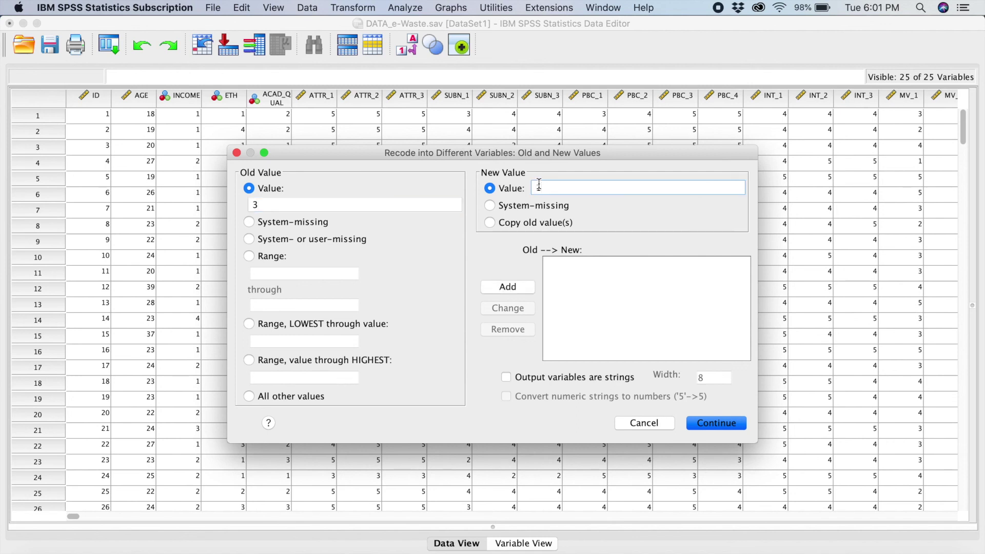
left_click(504, 293)
left_click(247, 398)
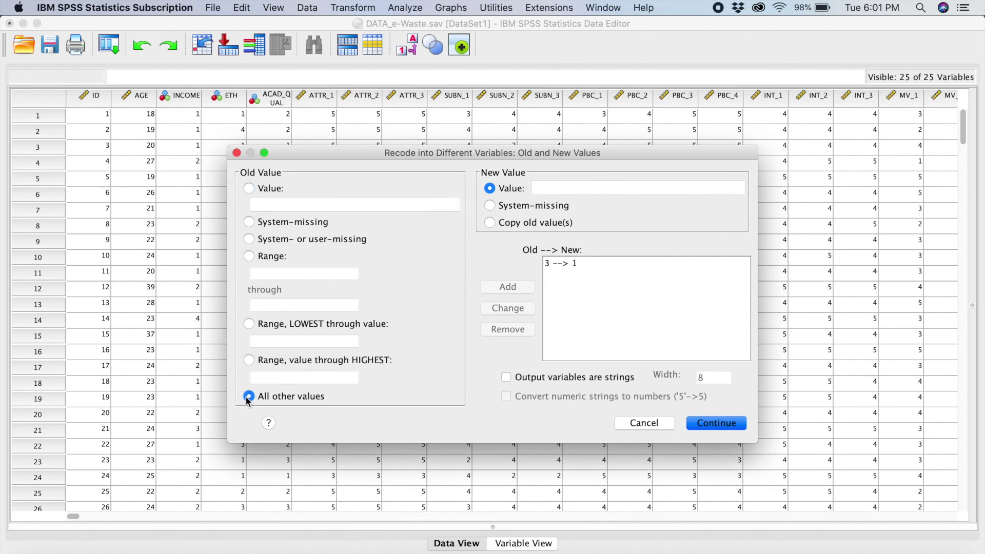
left_click(562, 188)
type("0")
left_click(508, 289)
Run the ETH → ETHD3 recode and view ETHD1–ETHD3 in Variable View.
left_click(711, 423)
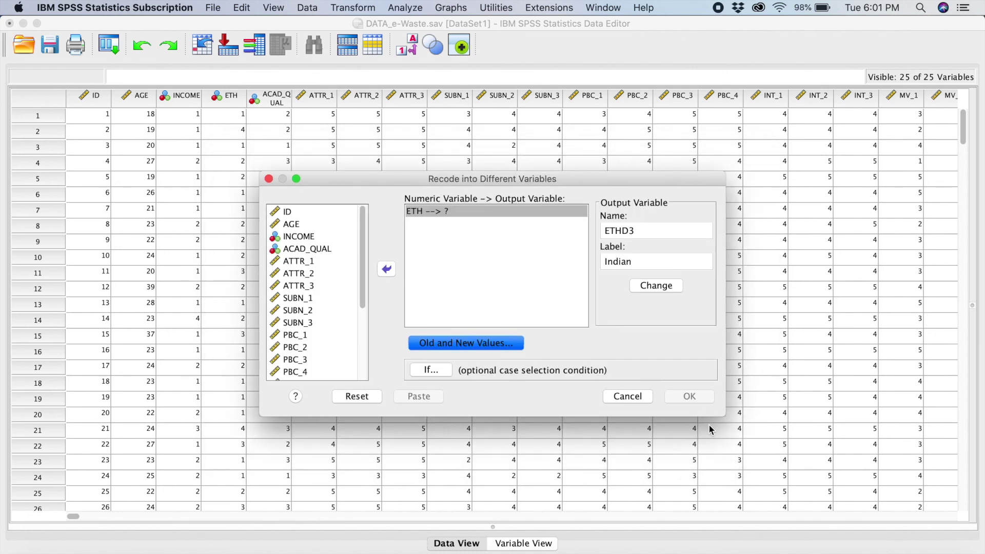
left_click(653, 290)
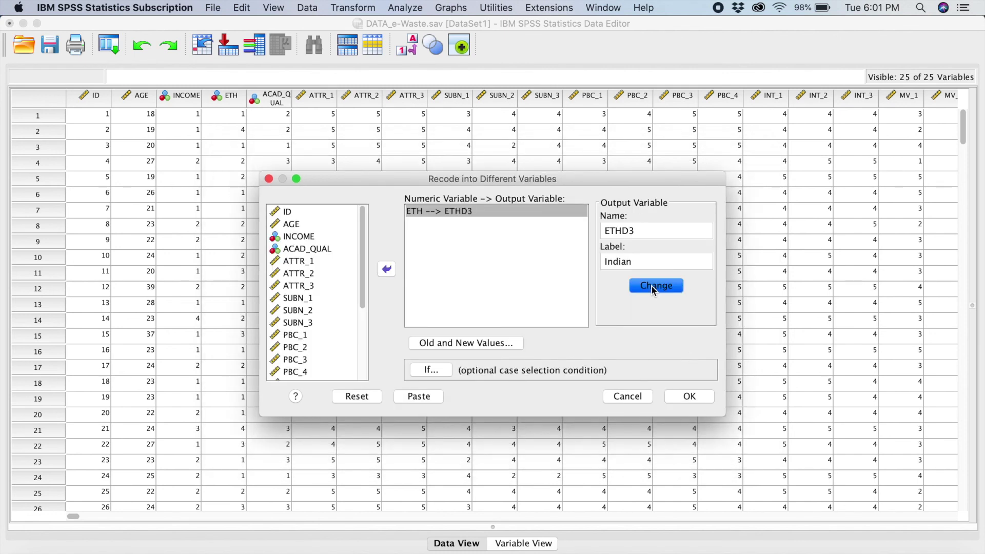
left_click(689, 396)
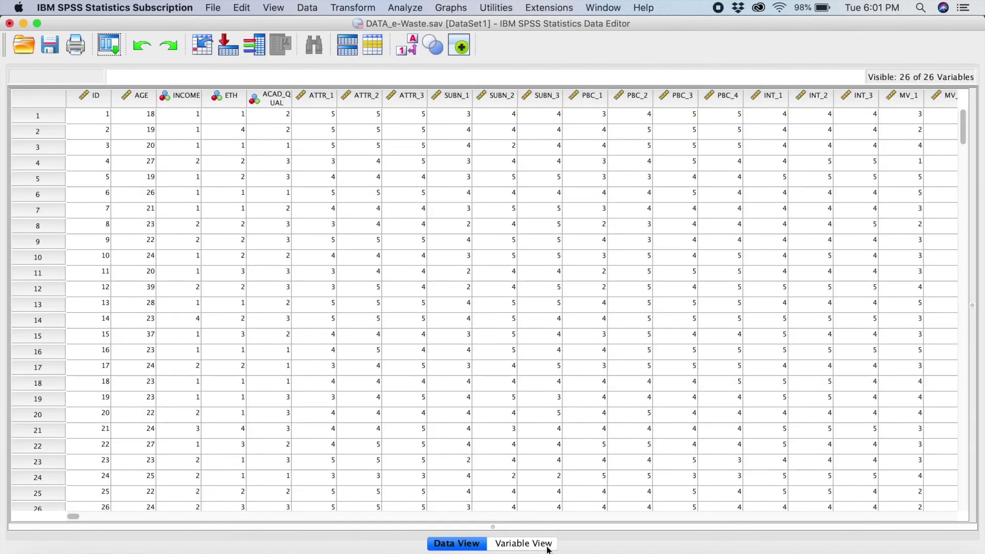
left_click(524, 544)
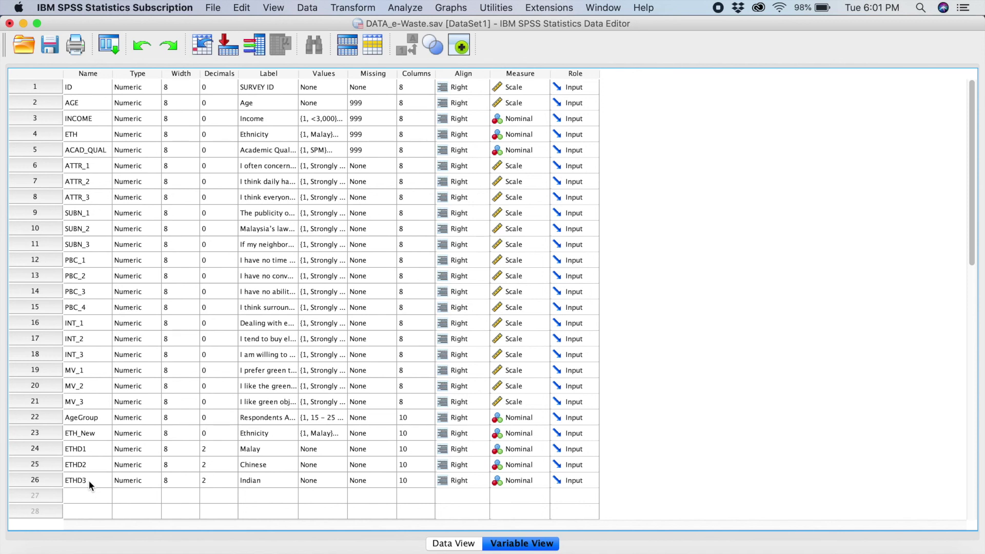
Reduce the decimals of ETHD1, ETHD2 and ETHD3 from 2 to 0 in Variable View.
left_click(454, 543)
scroll(630, 307, "right", 10)
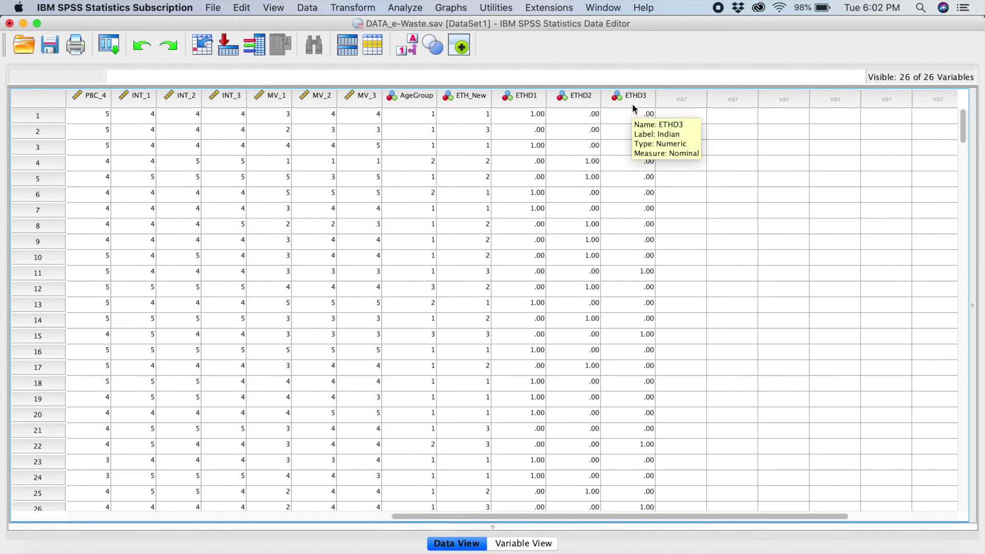
left_click(523, 544)
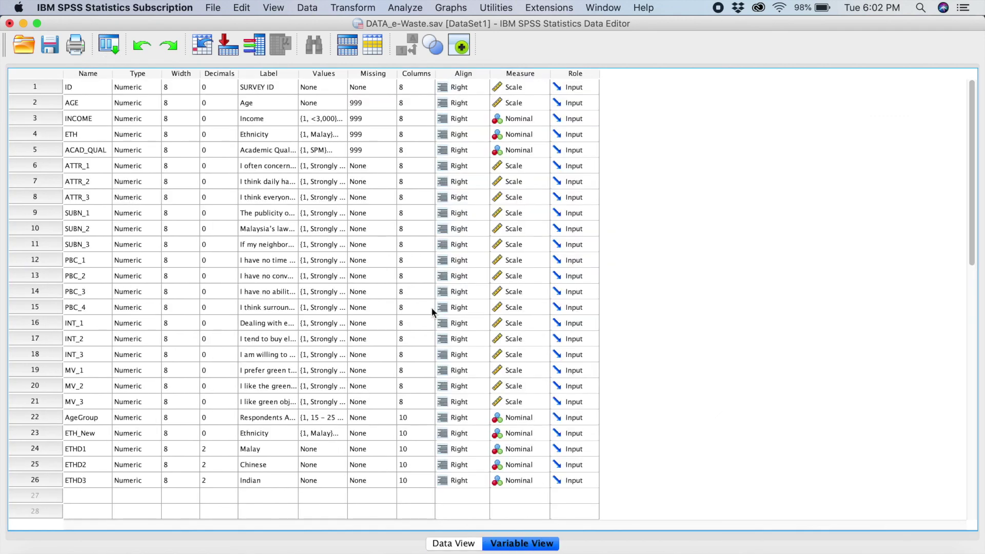
left_click(215, 449)
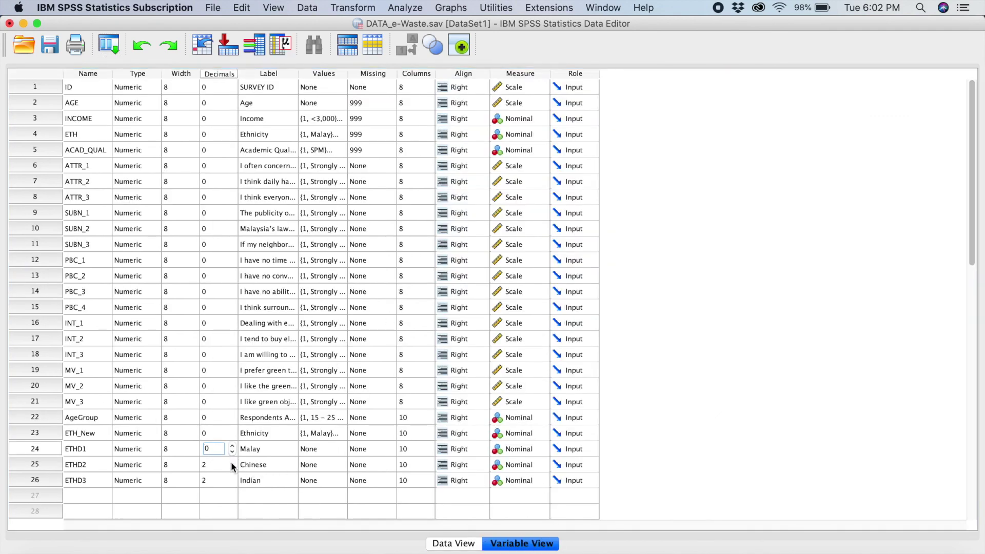
left_click(230, 461)
left_click(232, 461)
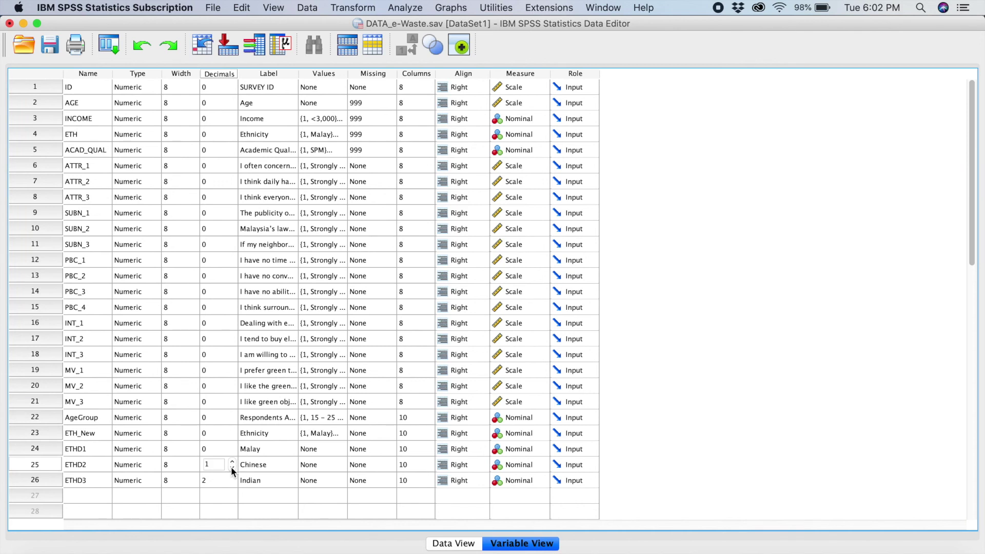
left_click(231, 480)
left_click(231, 481)
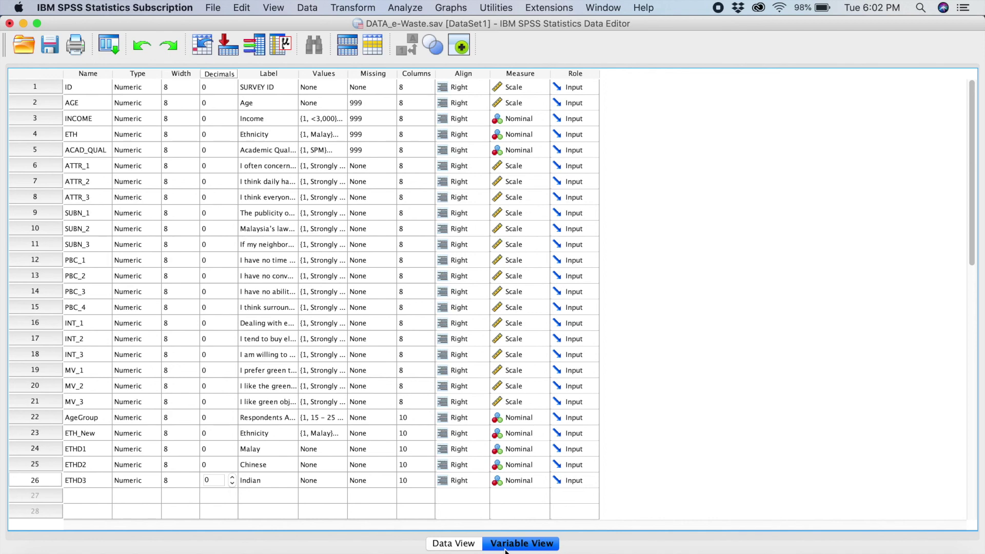
Check the whole-number ETHD1–ETHD3 columns in Data View and save the data file.
left_click(462, 546)
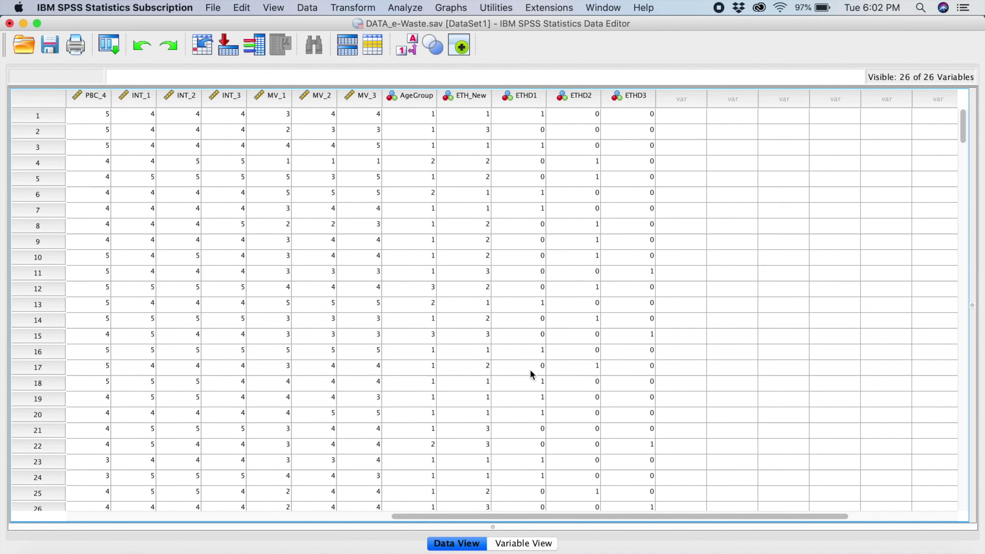
left_click(47, 47)
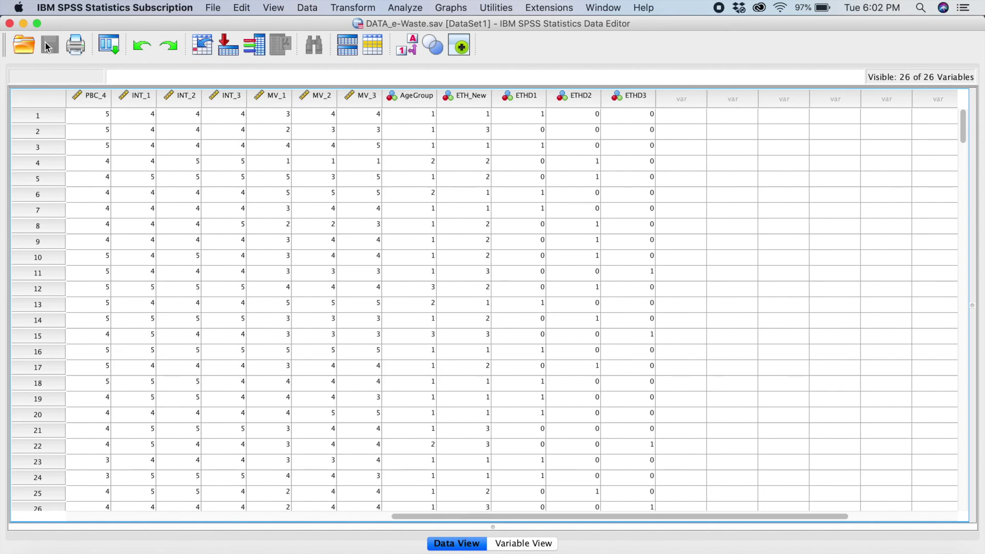